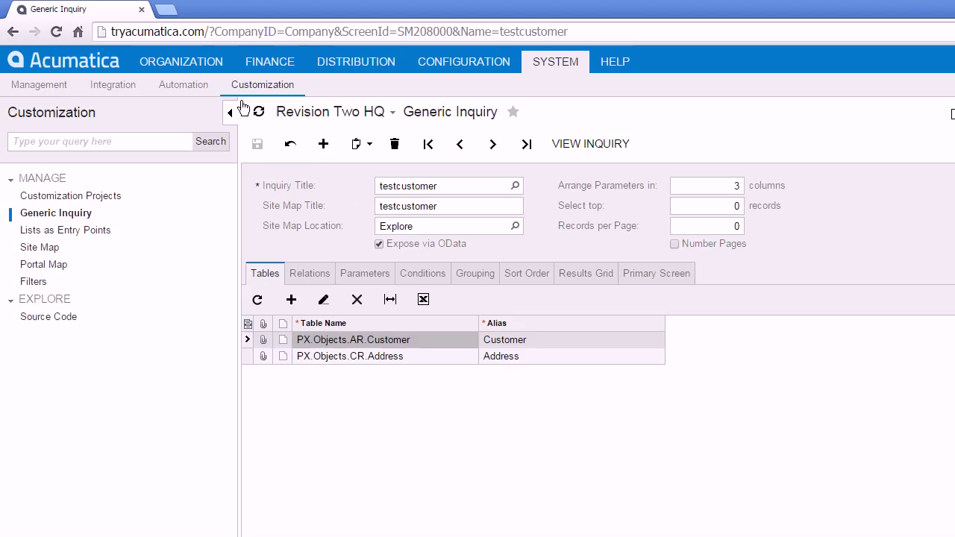
- Open a new browser tab next to the testcustomer generic inquiry page
{"action": "left_click", "coordinate": [167, 10]}
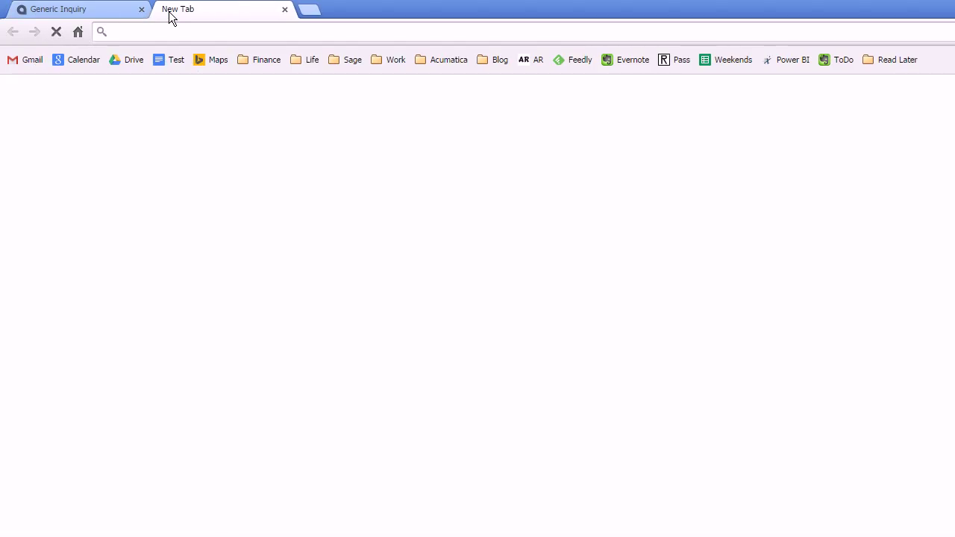
- Enter and load the address tryacumatica.com/odata/Company in the new tab
{"action": "type", "text": "try"}
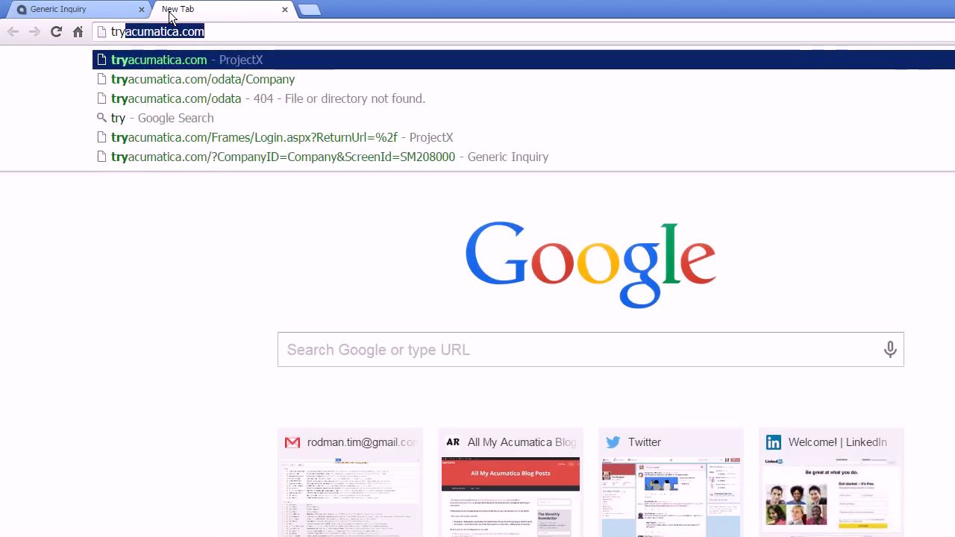
{"action": "key", "text": "End"}
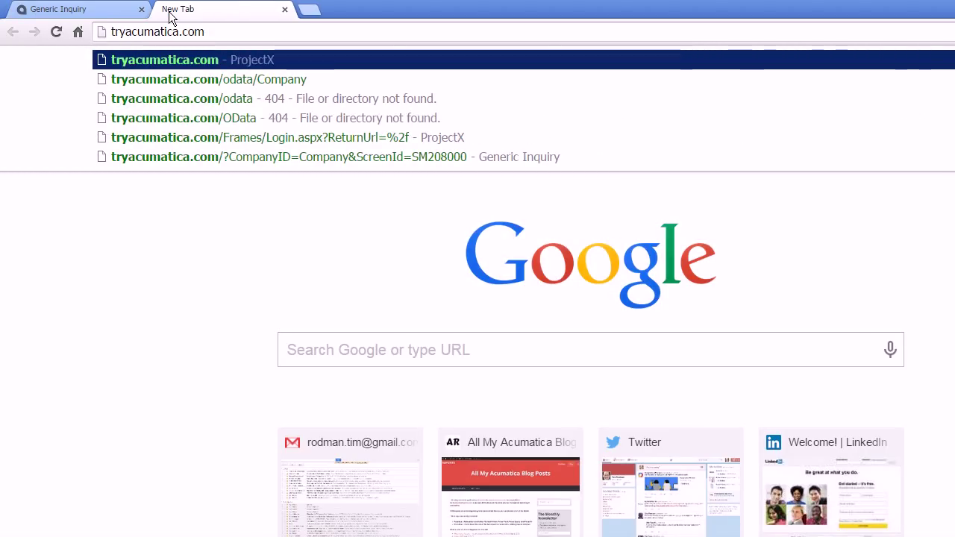
{"action": "type", "text": "/odata"}
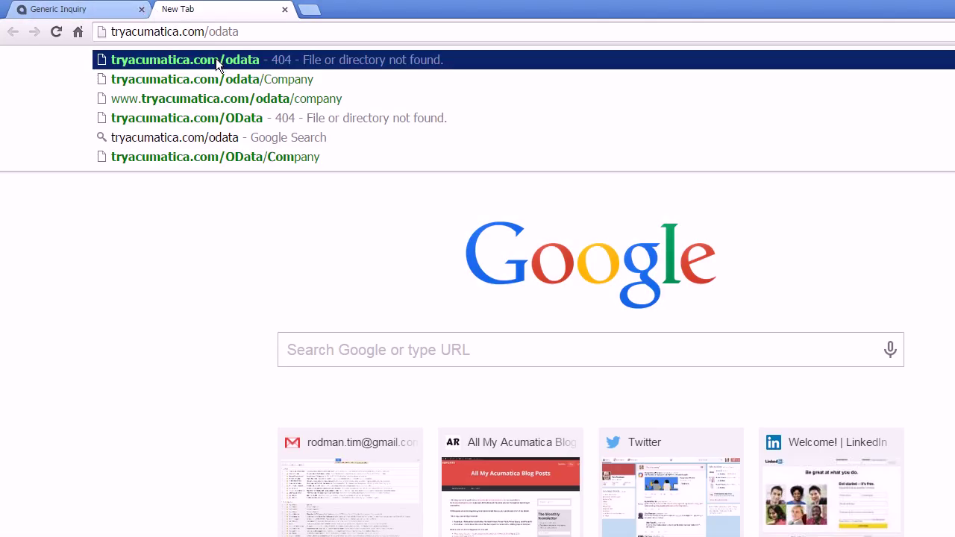
{"action": "type", "text": "/C"}
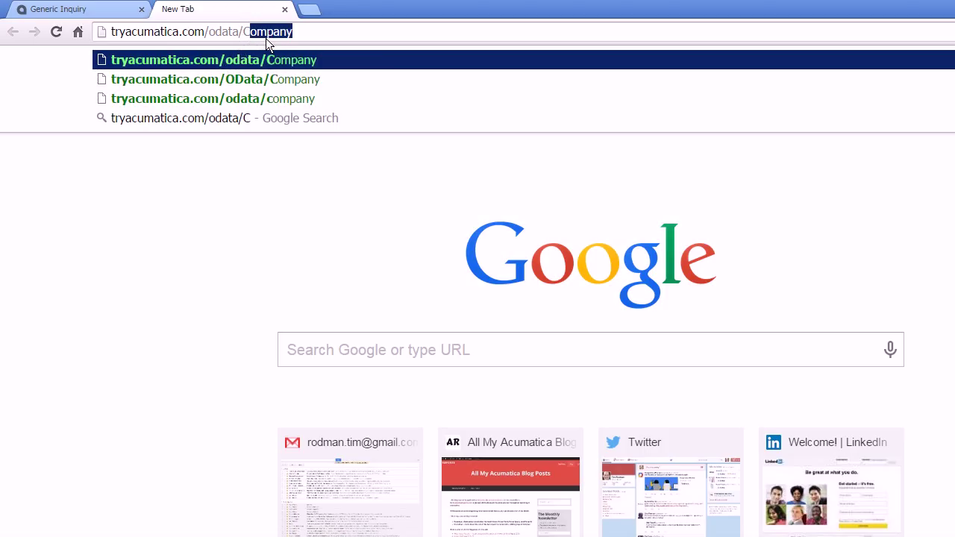
{"action": "left_click", "coordinate": [97, 9]}
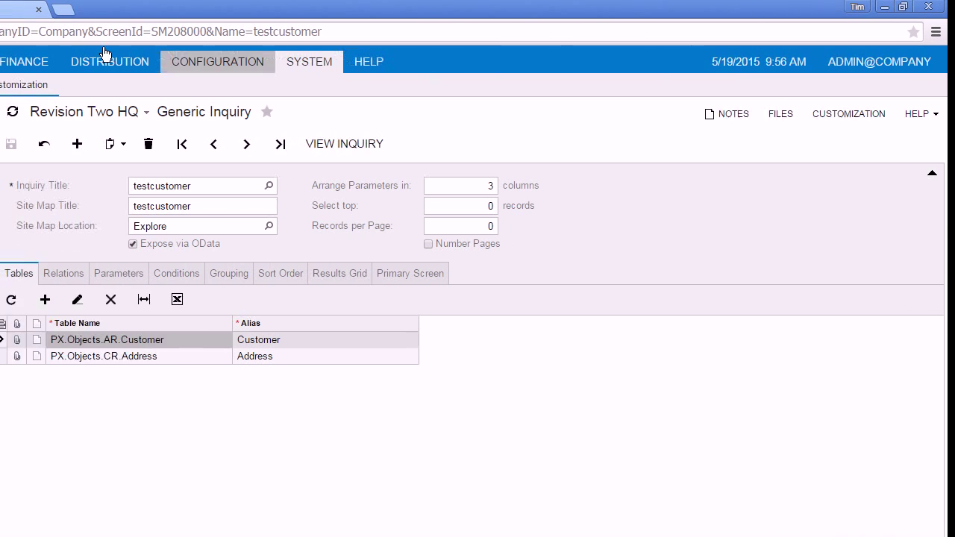
{"action": "left_click", "coordinate": [110, 8]}
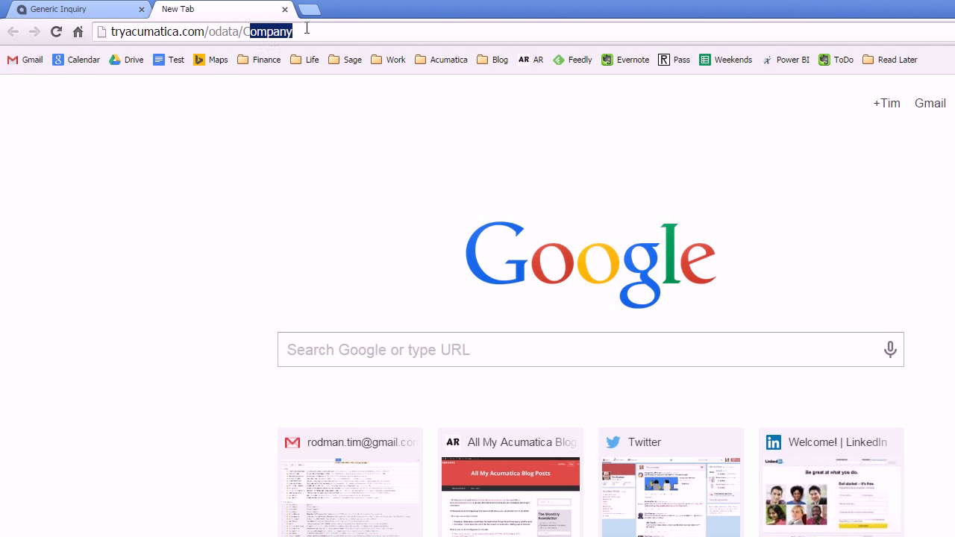
{"action": "left_click", "coordinate": [306, 29]}
{"action": "key", "text": "Return"}
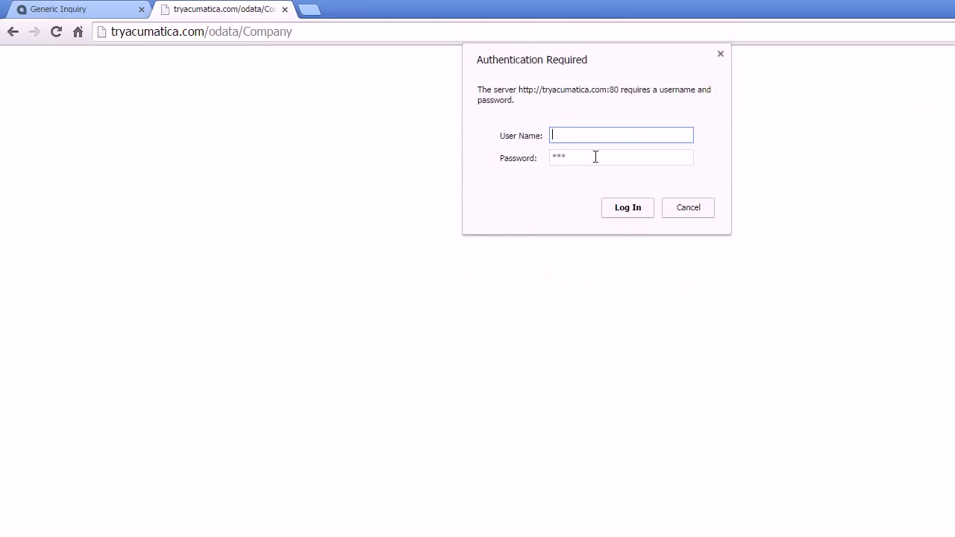
- Log in with the user name and password and view the OData service XML
{"action": "type", "text": "admin"}
{"action": "key", "text": "Tab"}
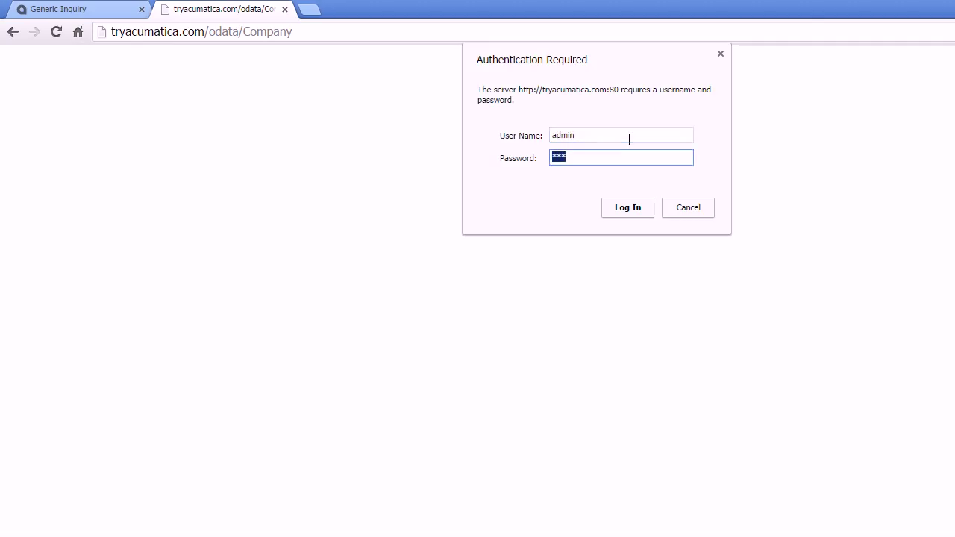
{"action": "type", "text": "123"}
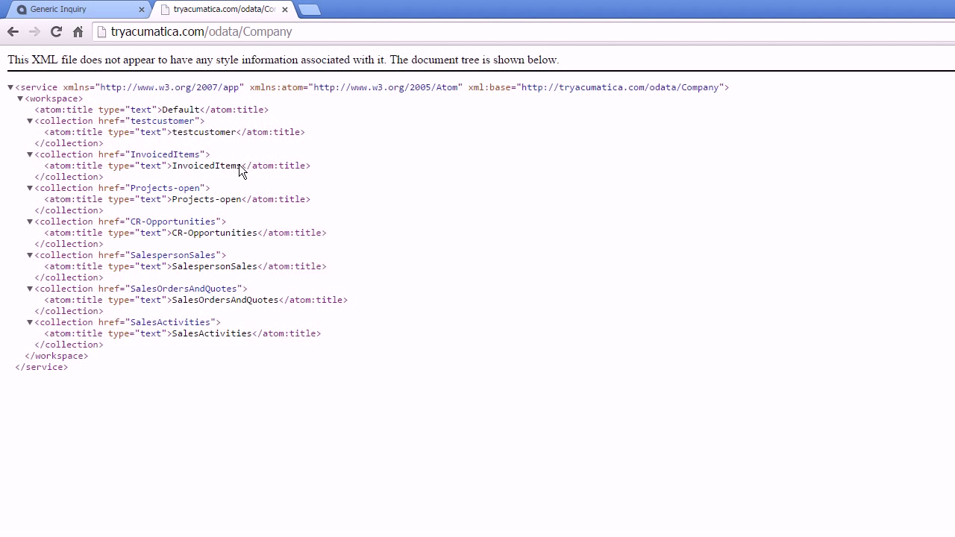
{"action": "left_click_drag", "start_coordinate": [32, 59], "coordinate": [78, 60]}
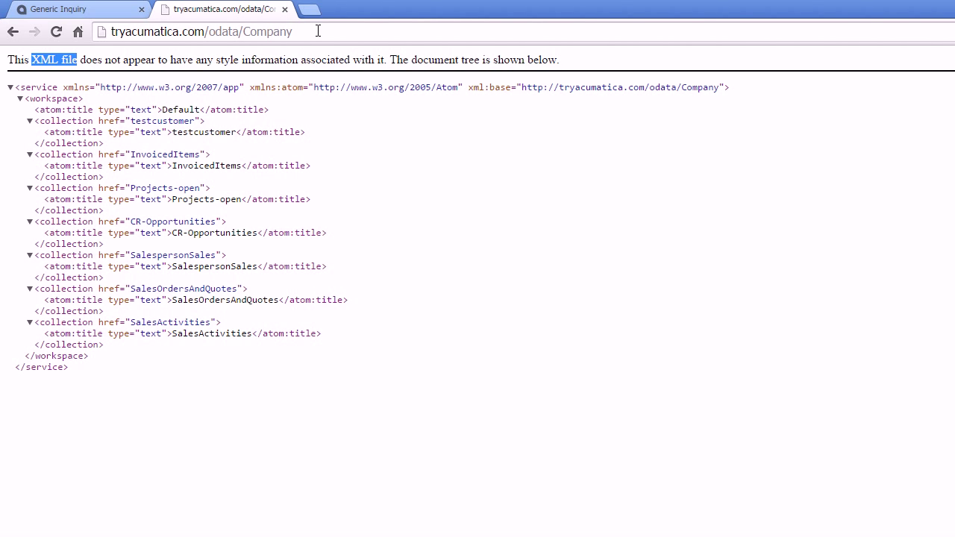
- Copy the feed address and start a From OData Data Feed connection in Excel
{"action": "left_click", "coordinate": [315, 38]}
{"action": "key", "text": "ctrl+c"}
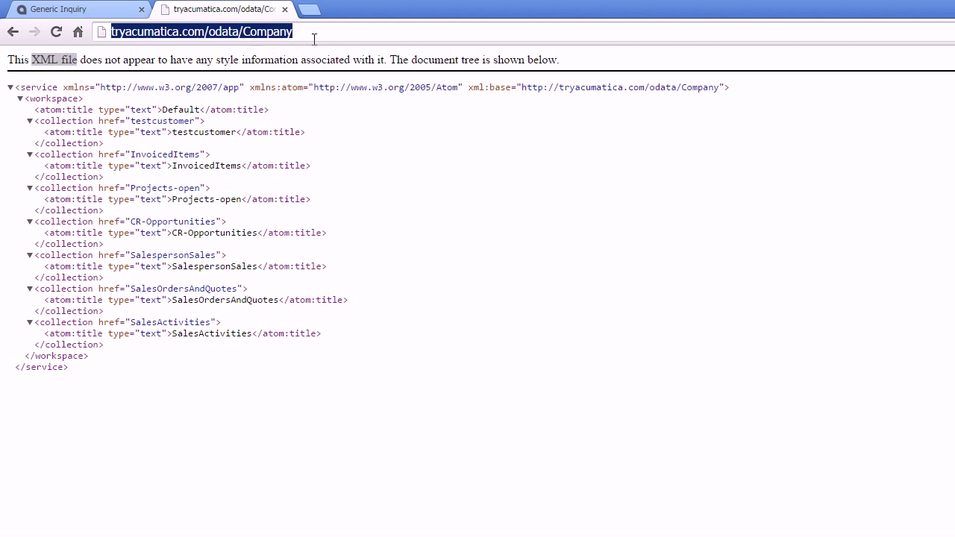
{"action": "key", "text": "alt+Tab"}
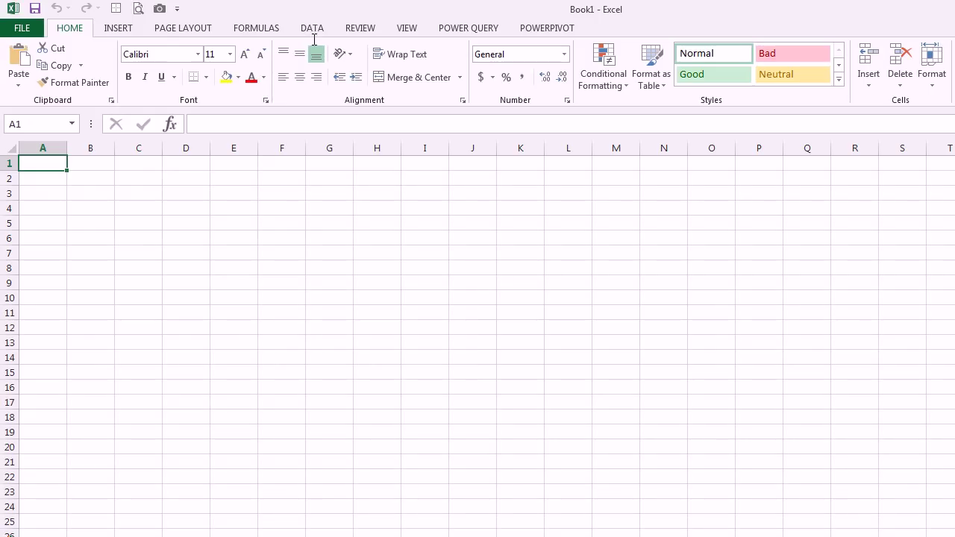
{"action": "left_click", "coordinate": [312, 27]}
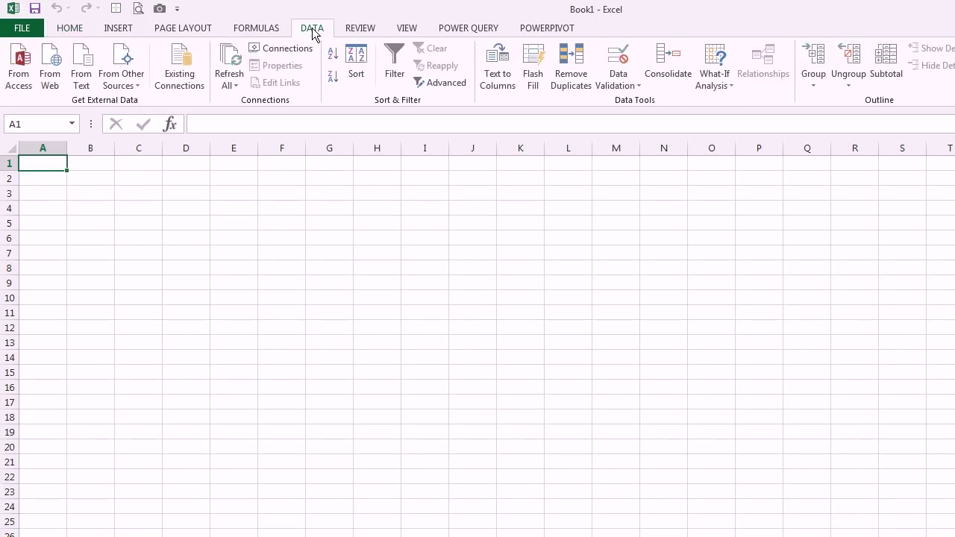
{"action": "left_click", "coordinate": [126, 85]}
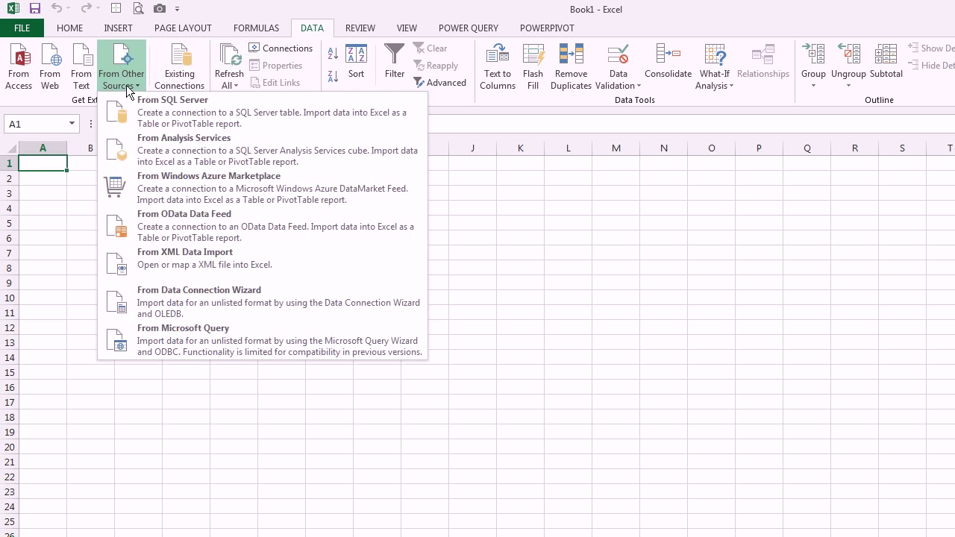
{"action": "left_click", "coordinate": [167, 225]}
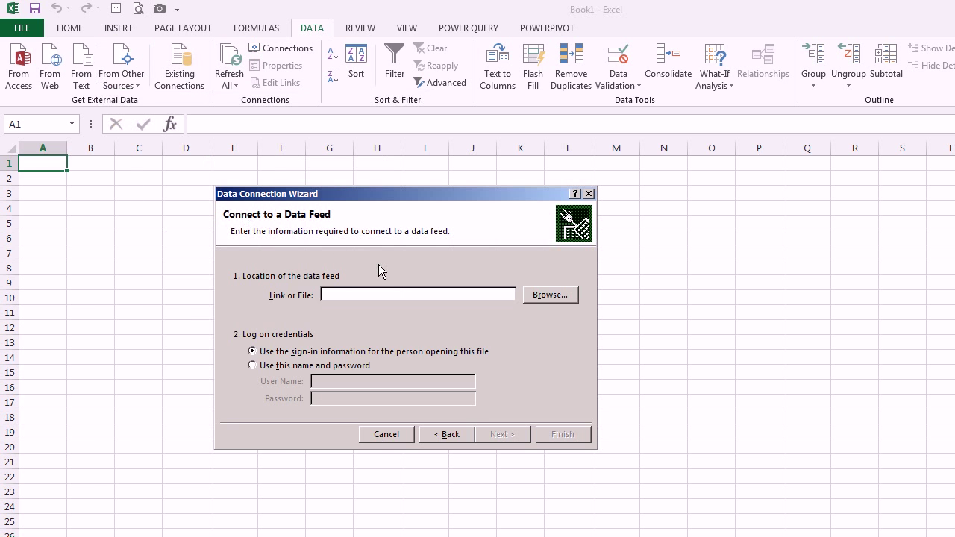
- Paste the feed address and log on with a specific user name and password
{"action": "key", "text": "ctrl+v"}
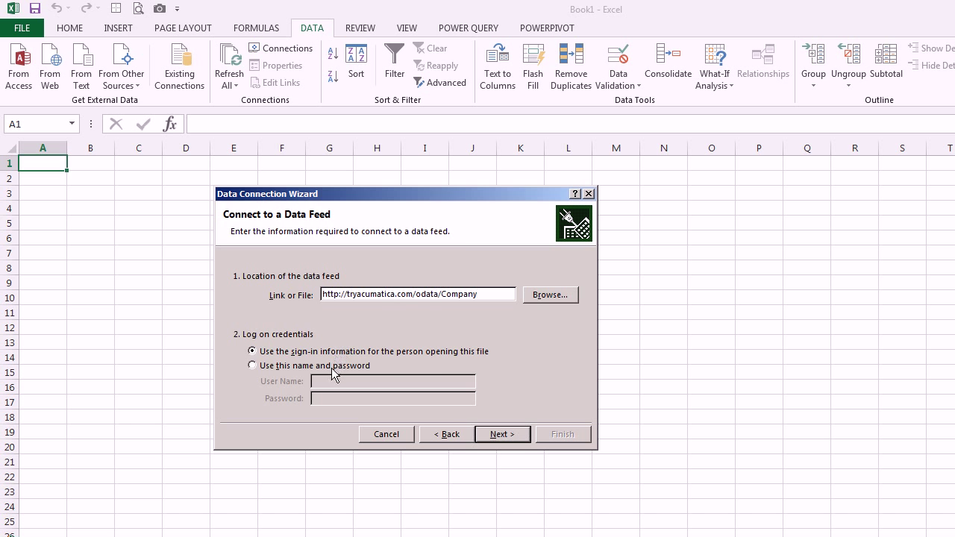
{"action": "left_click", "coordinate": [332, 366]}
{"action": "left_click", "coordinate": [334, 381]}
{"action": "type", "text": "admin"}
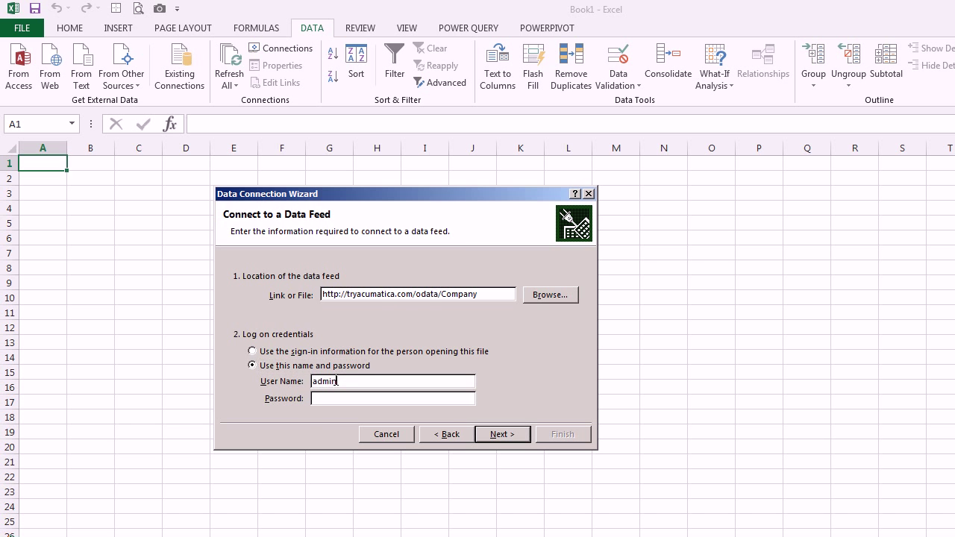
{"action": "type", "text": "123"}
{"action": "key", "text": "Return"}
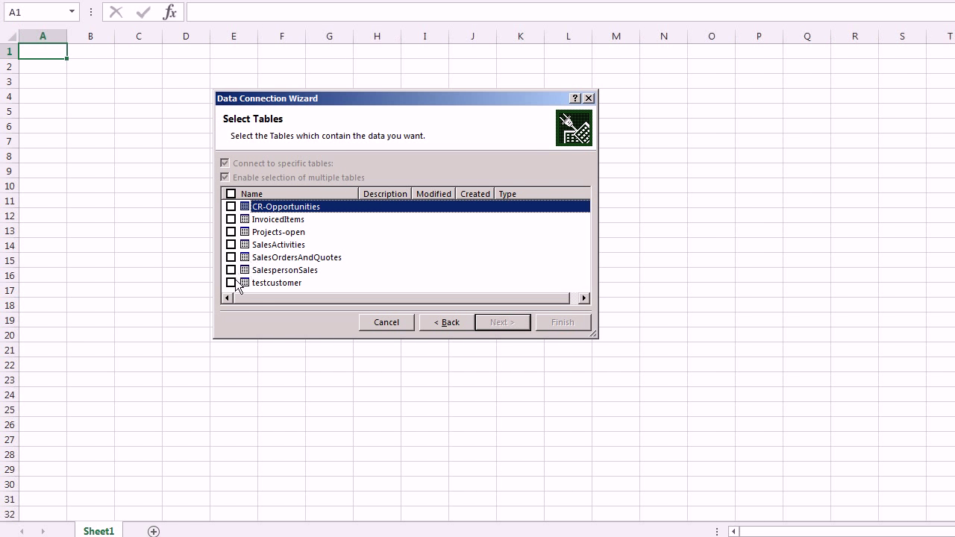
- Select the testcustomer table and save the connection file, replacing the existing one
{"action": "left_click", "coordinate": [231, 283]}
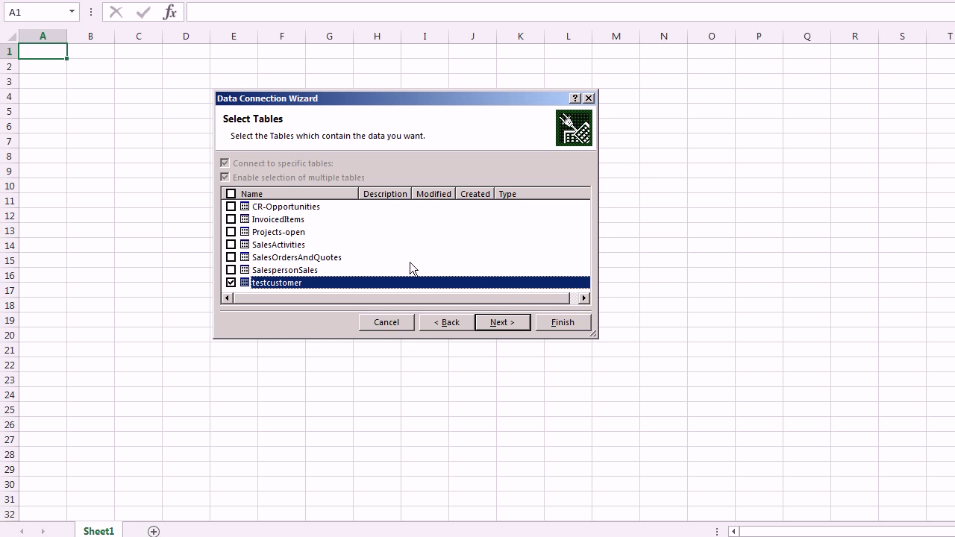
{"action": "left_click", "coordinate": [493, 317]}
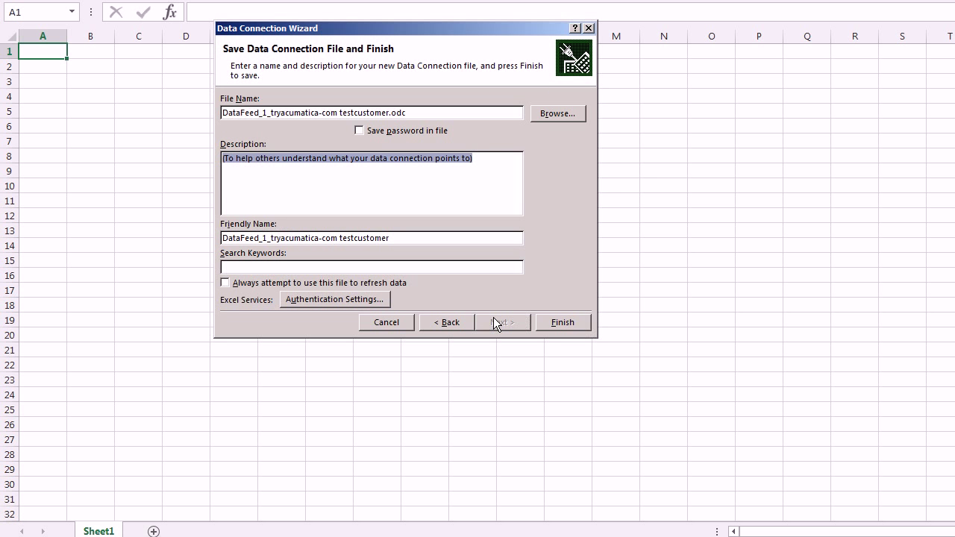
{"action": "left_click", "coordinate": [563, 321]}
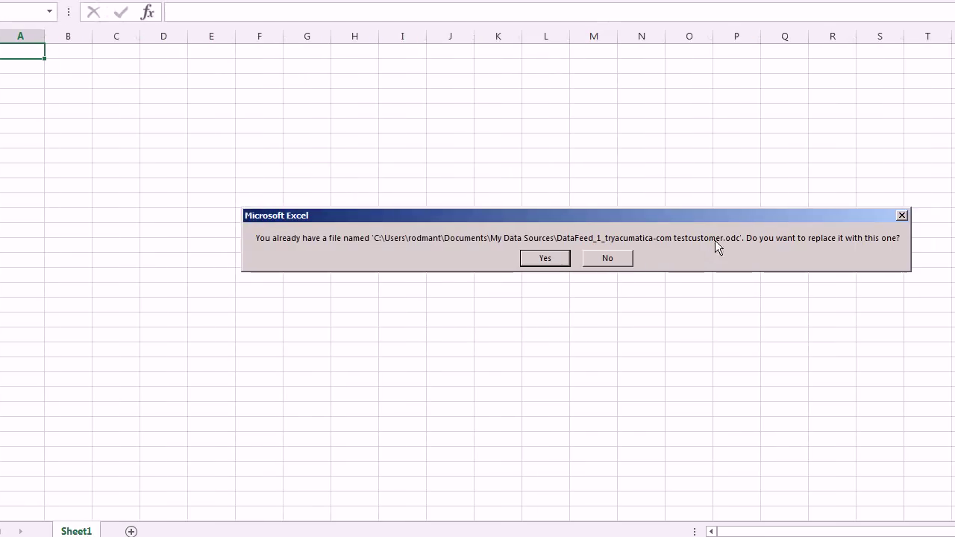
{"action": "left_click", "coordinate": [545, 259]}
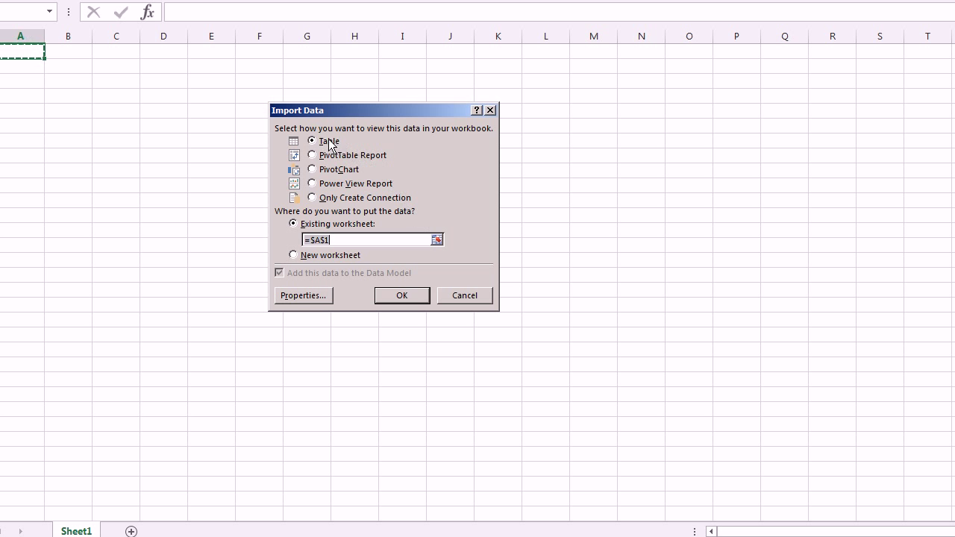
- Import the testcustomer data as a table starting at cell B3
{"action": "left_click", "coordinate": [437, 240]}
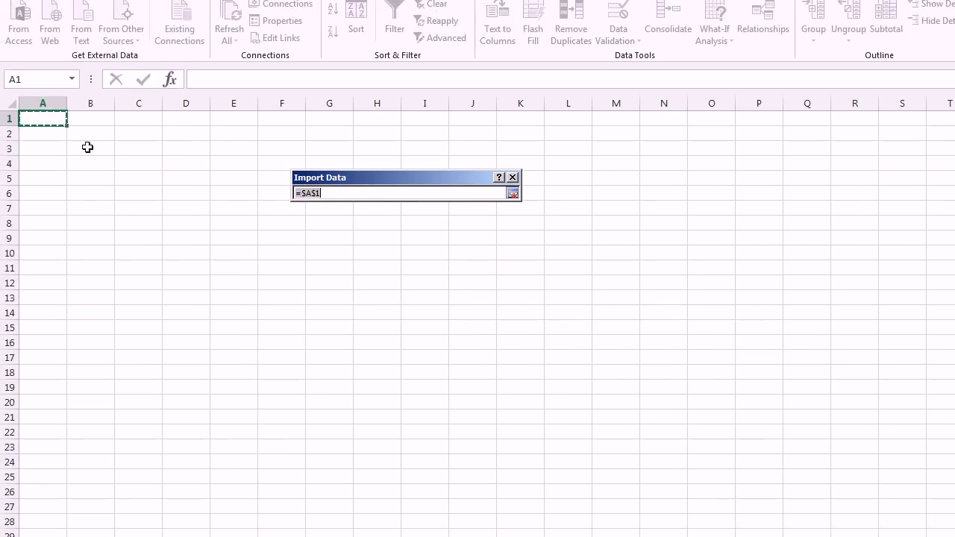
{"action": "left_click", "coordinate": [65, 80]}
{"action": "left_click", "coordinate": [513, 193]}
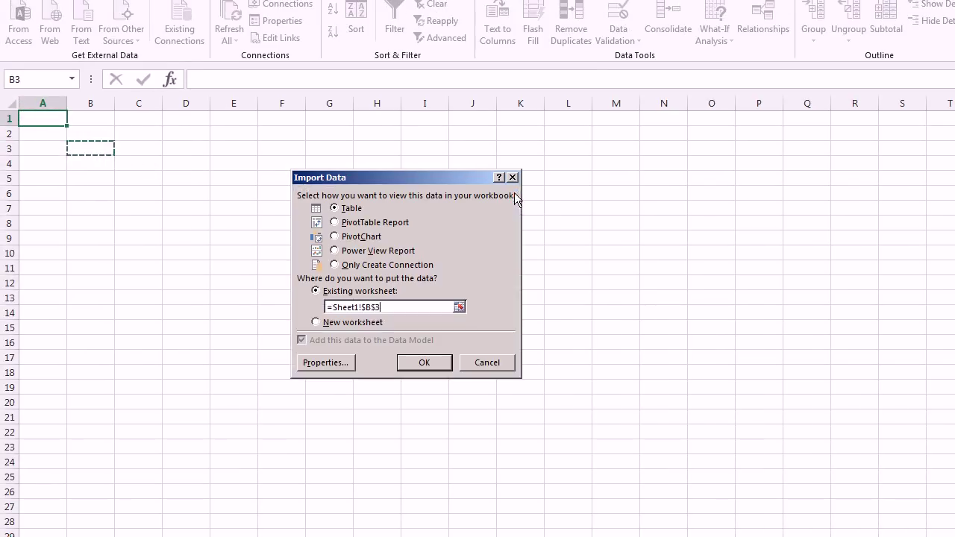
{"action": "left_click", "coordinate": [440, 362]}
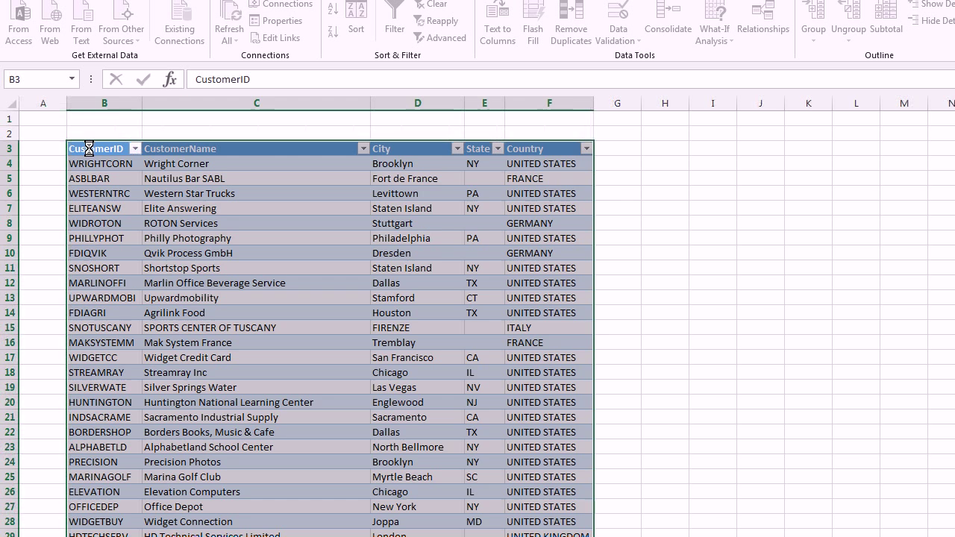
{"action": "left_click", "coordinate": [216, 228]}
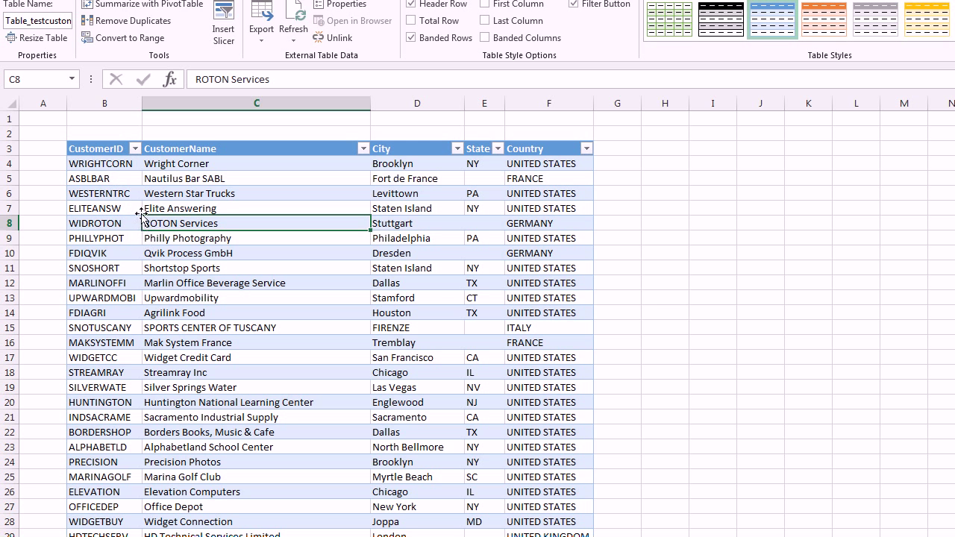
- Sort the table A to Z by CustomerID, hide gridlines, and select cell B4
{"action": "left_click", "coordinate": [135, 150]}
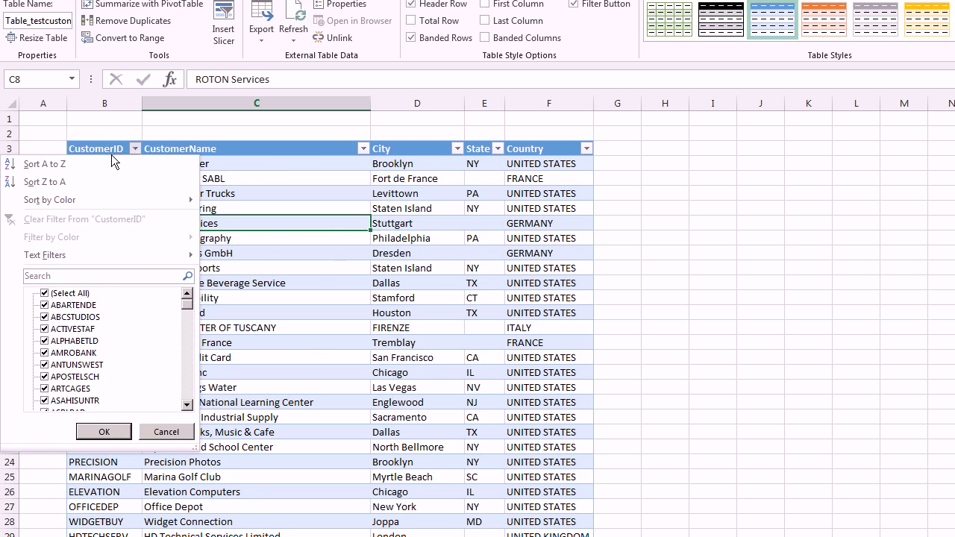
{"action": "left_click", "coordinate": [104, 163]}
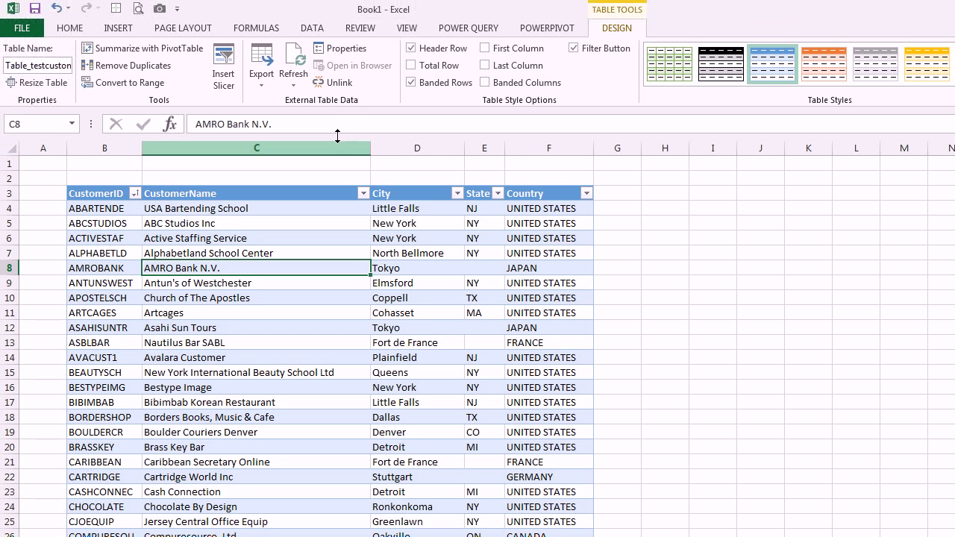
{"action": "left_click", "coordinate": [406, 28]}
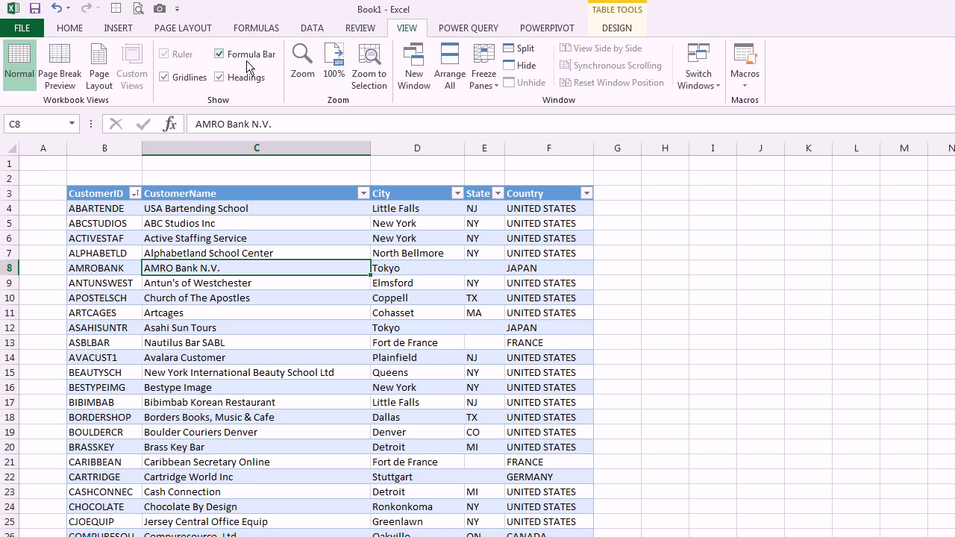
{"action": "left_click", "coordinate": [164, 77]}
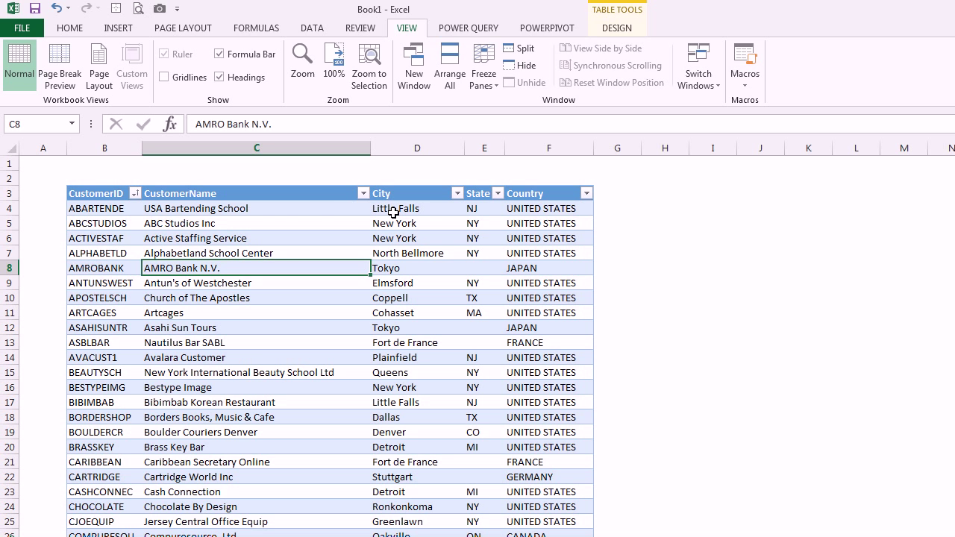
{"action": "left_click", "coordinate": [114, 209]}
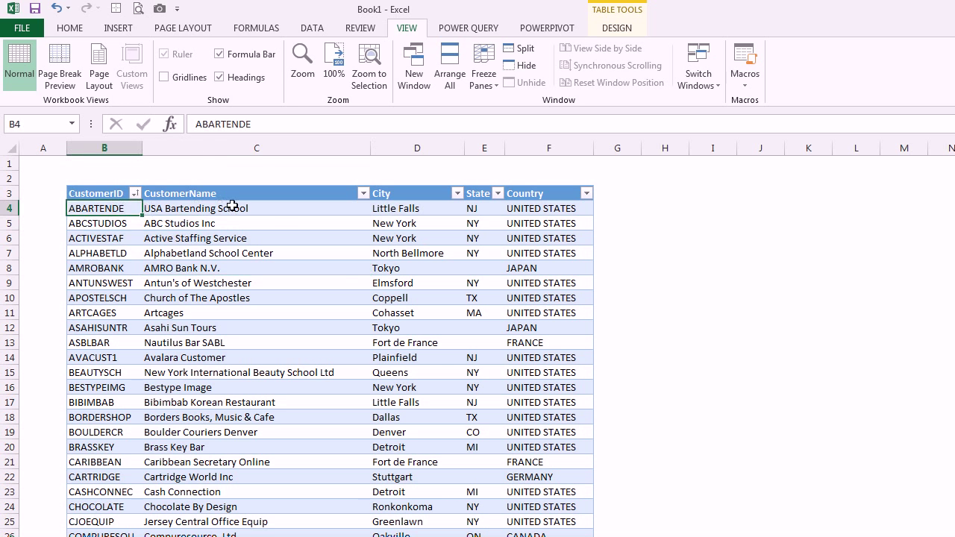
{"action": "key", "text": "alt+Tab"}
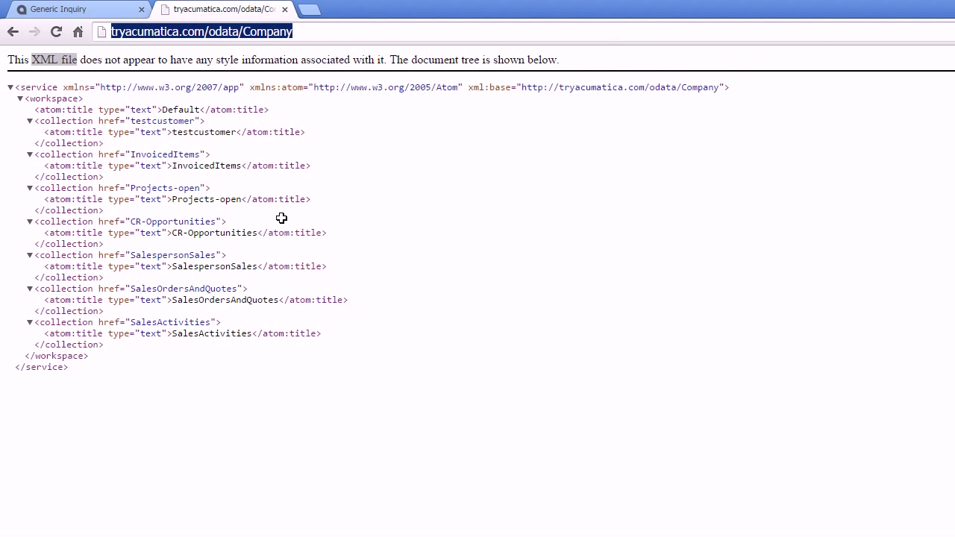
- Open the Accounts Receivable Customers screen and load the first customer's record by its ID
{"action": "left_click", "coordinate": [85, 14]}
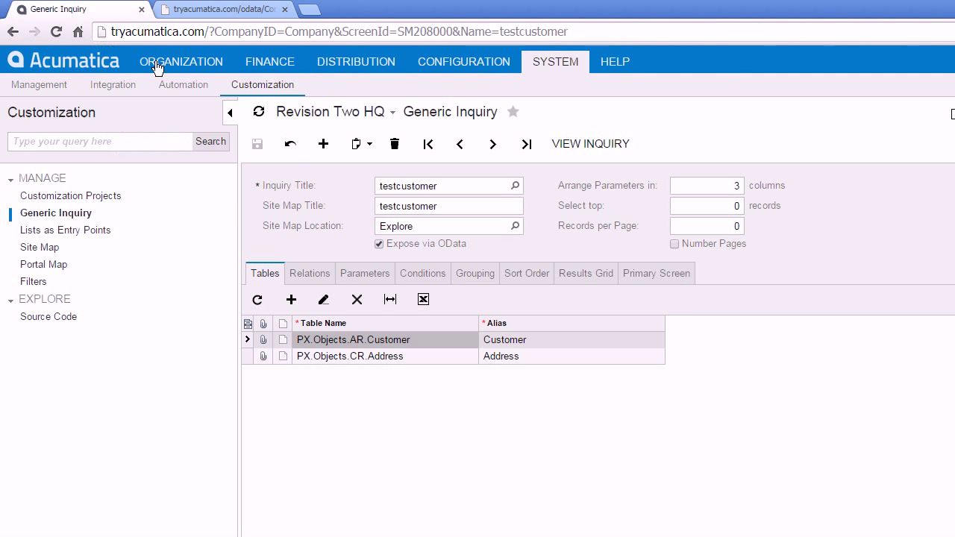
{"action": "left_click", "coordinate": [259, 66]}
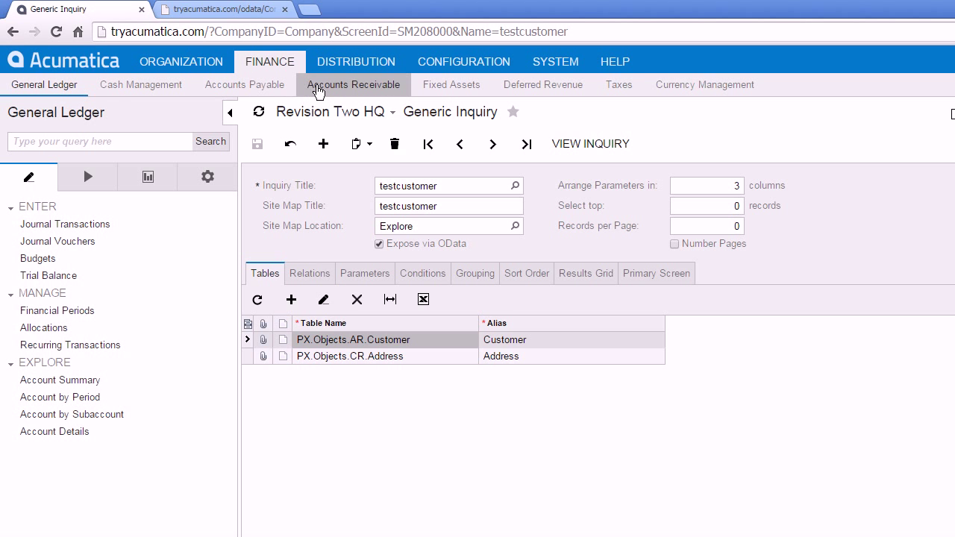
{"action": "left_click", "coordinate": [317, 88]}
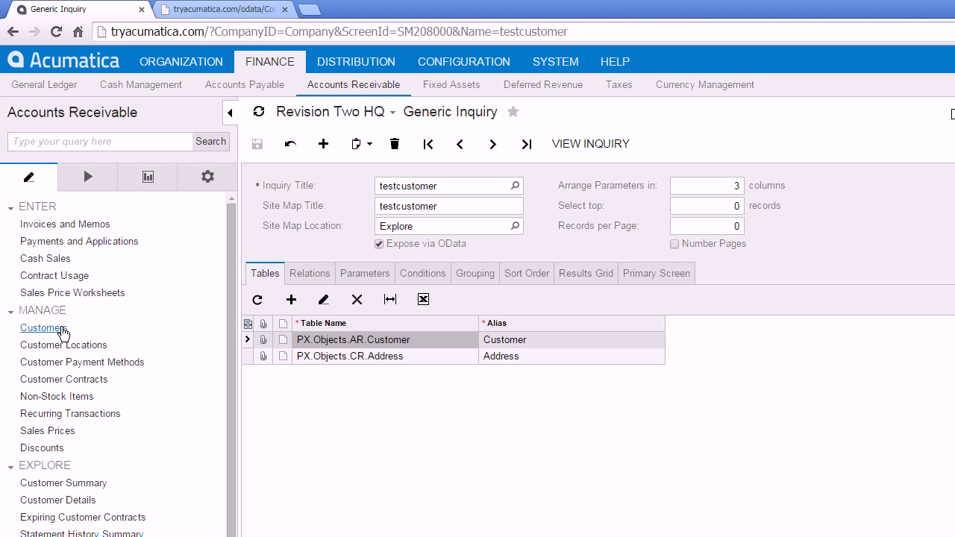
{"action": "left_click", "coordinate": [45, 329]}
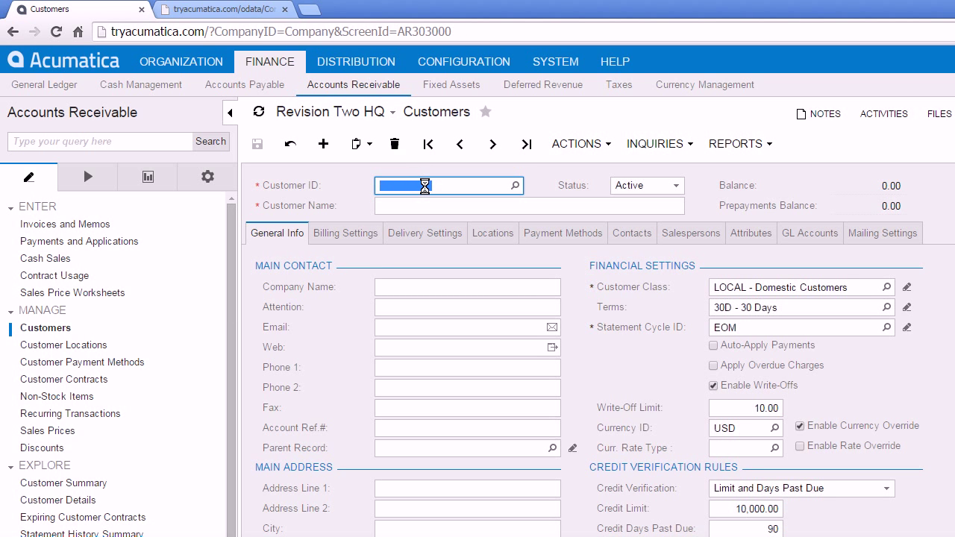
{"action": "type", "text": "ABARTENDE"}
{"action": "key", "text": "Tab"}
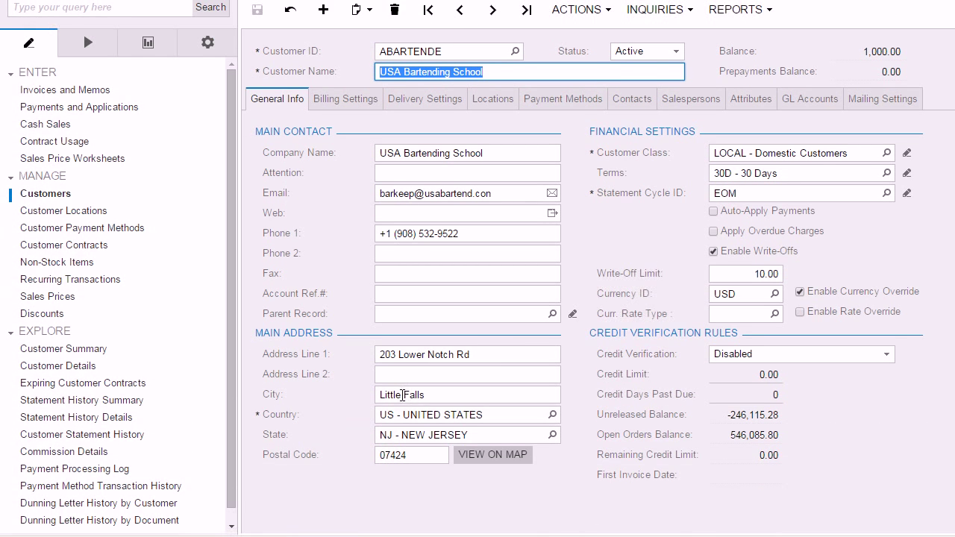
- Change the customer's city from Little Falls to Big Falls and save
{"action": "left_click", "coordinate": [402, 395]}
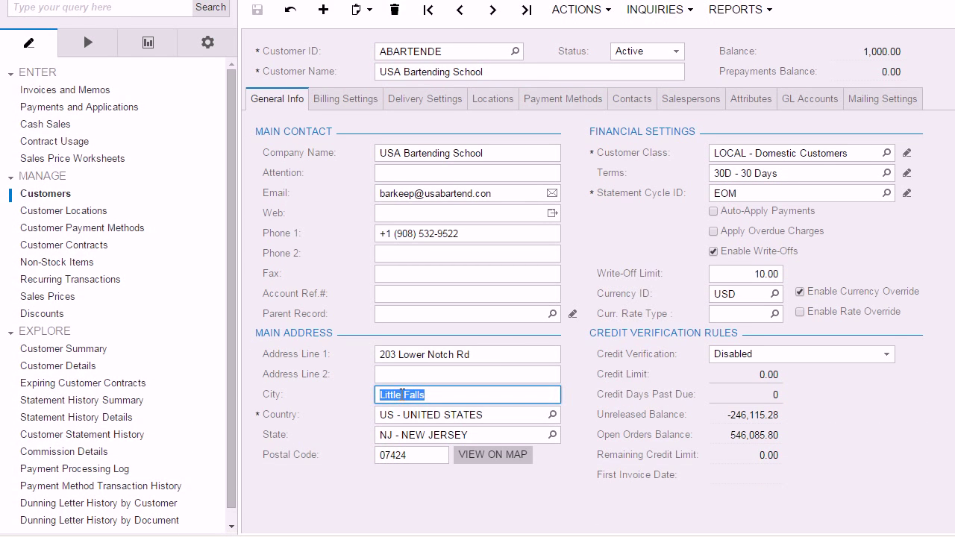
{"action": "left_click", "coordinate": [404, 395]}
{"action": "key", "text": "BackSpace"}
{"action": "key", "text": "BackSpace"}
{"action": "key", "text": "BackSpace"}
{"action": "key", "text": "BackSpace"}
{"action": "key", "text": "BackSpace"}
{"action": "key", "text": "BackSpace"}
{"action": "type", "text": "Big"}
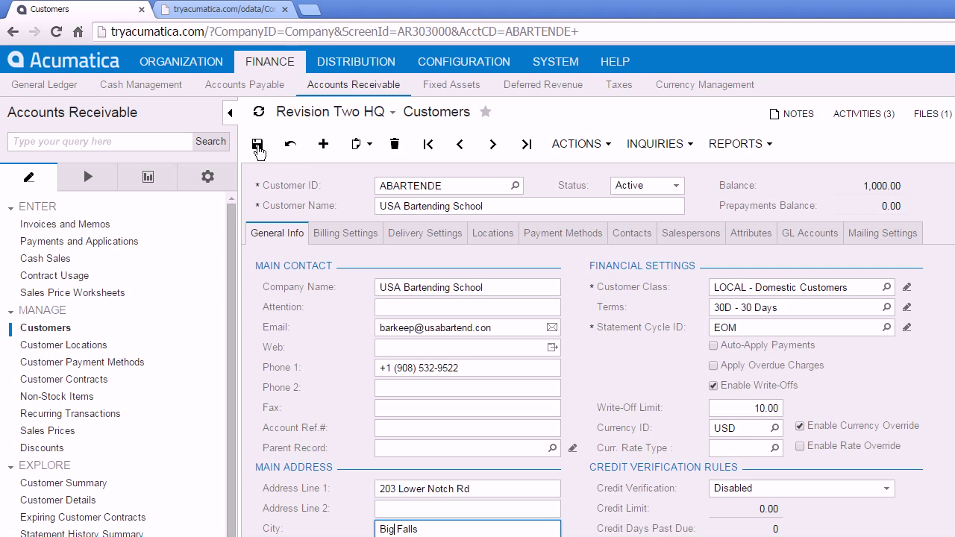
{"action": "left_click", "coordinate": [258, 151]}
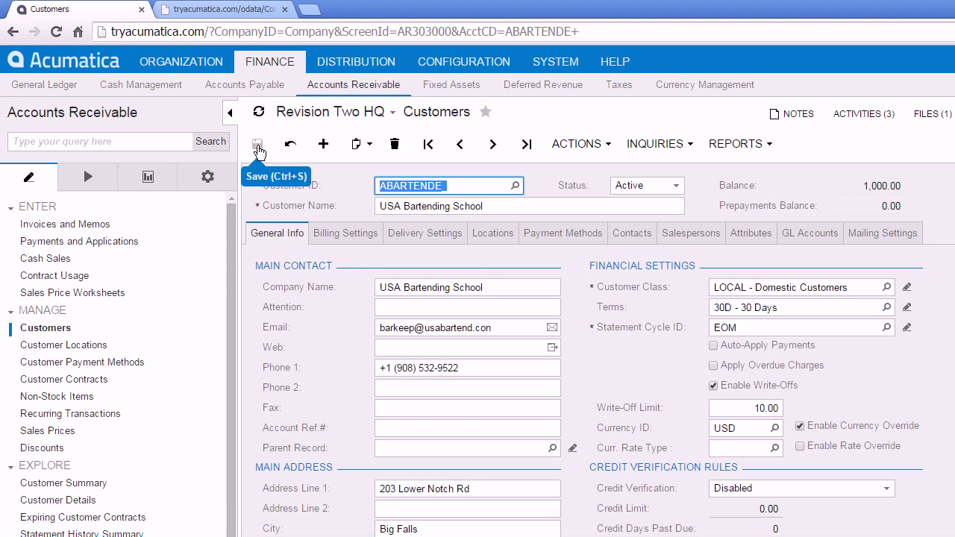
{"action": "key", "text": "alt+Tab"}
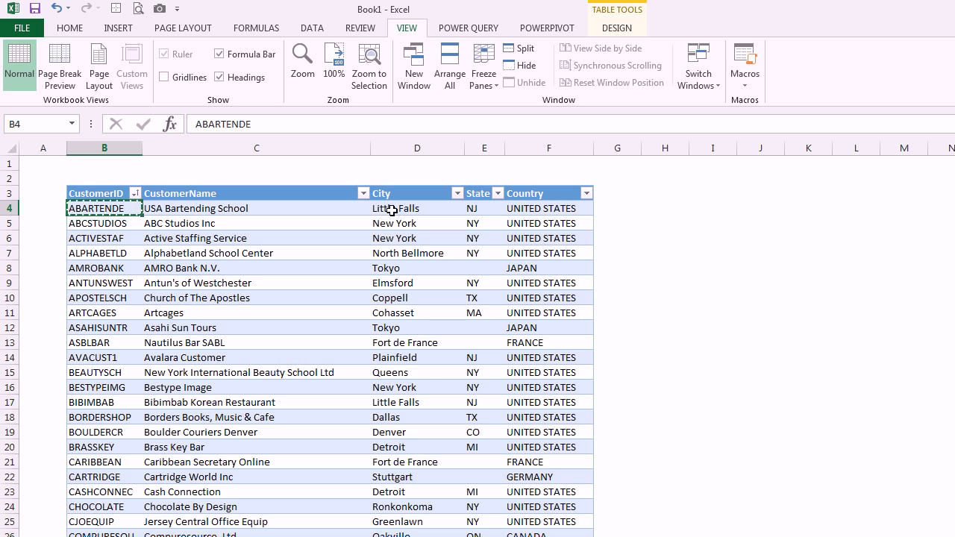
- Run Refresh All to reload the customer table from the OData feed
{"action": "left_click", "coordinate": [316, 32]}
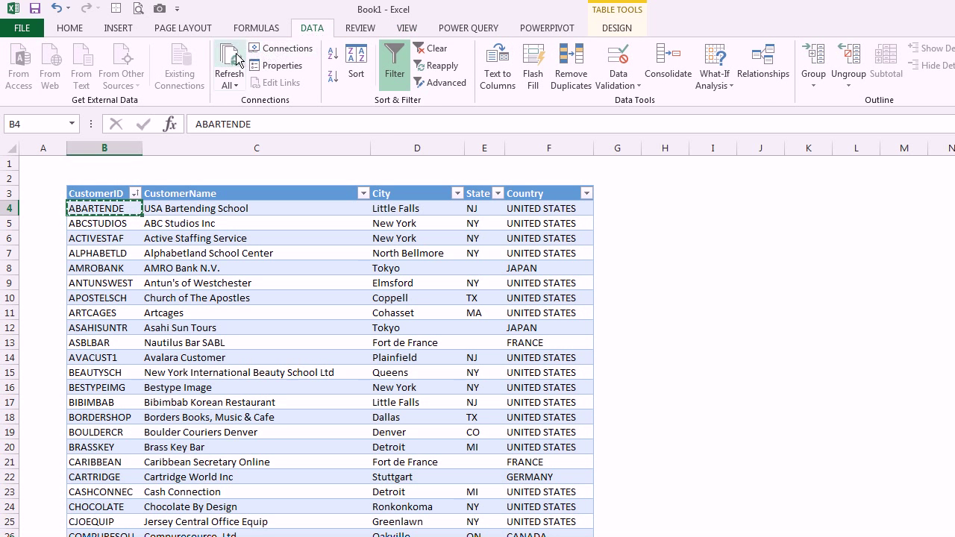
{"action": "left_click", "coordinate": [234, 61]}
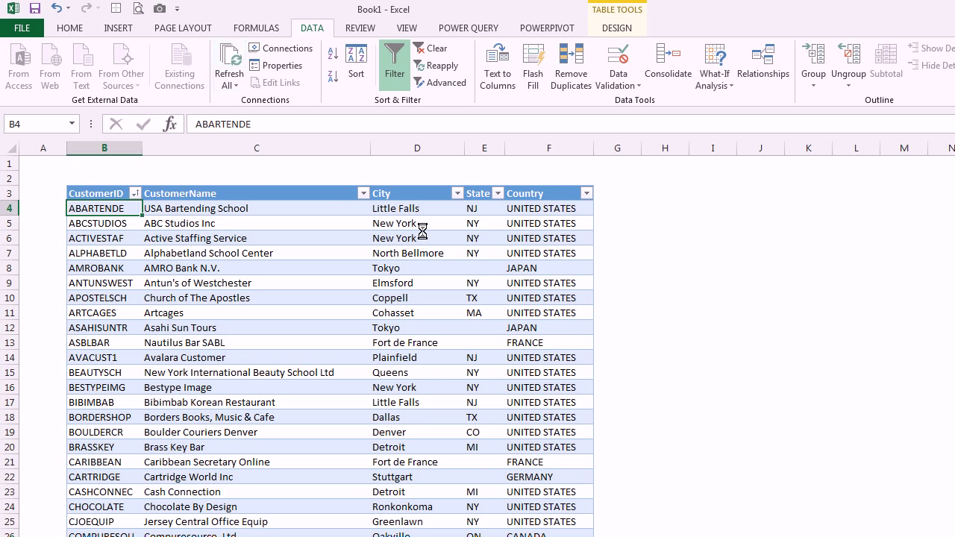